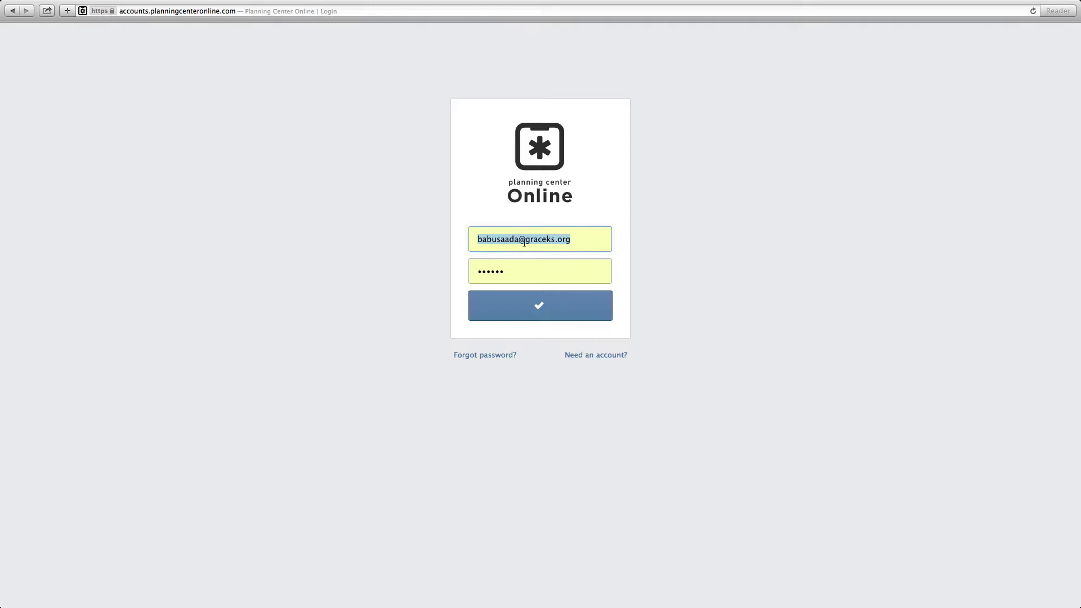
Sign in to Planning Center Online with the account e-mail and password already filled in
left_click(539, 314)
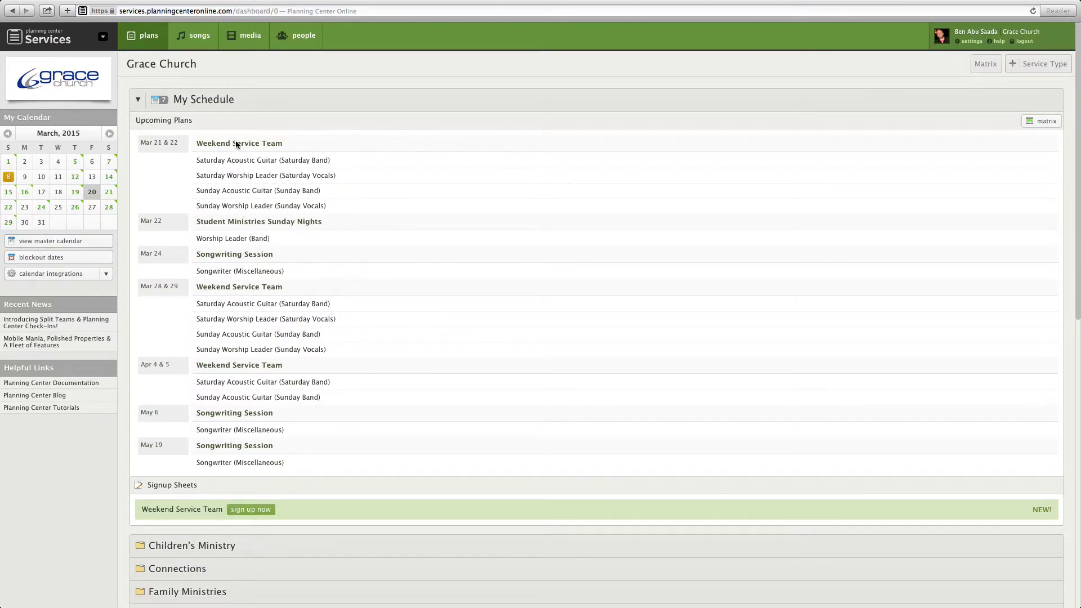
Review the upcoming plans in My Schedule, the ministry folders and the Weekend Service Team plans on the dashboard
left_click(138, 101)
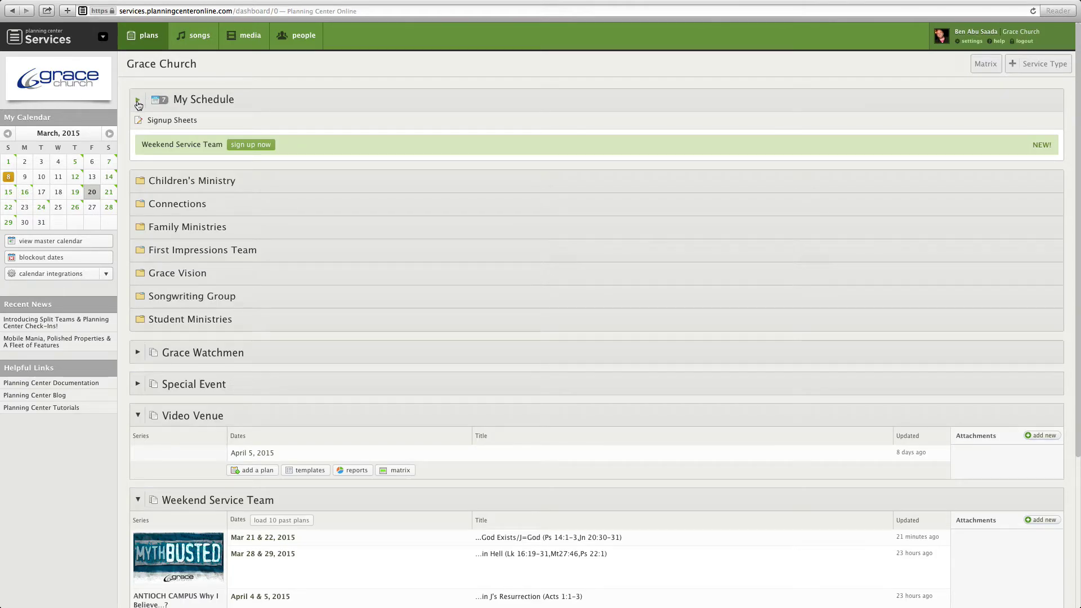
left_click(138, 103)
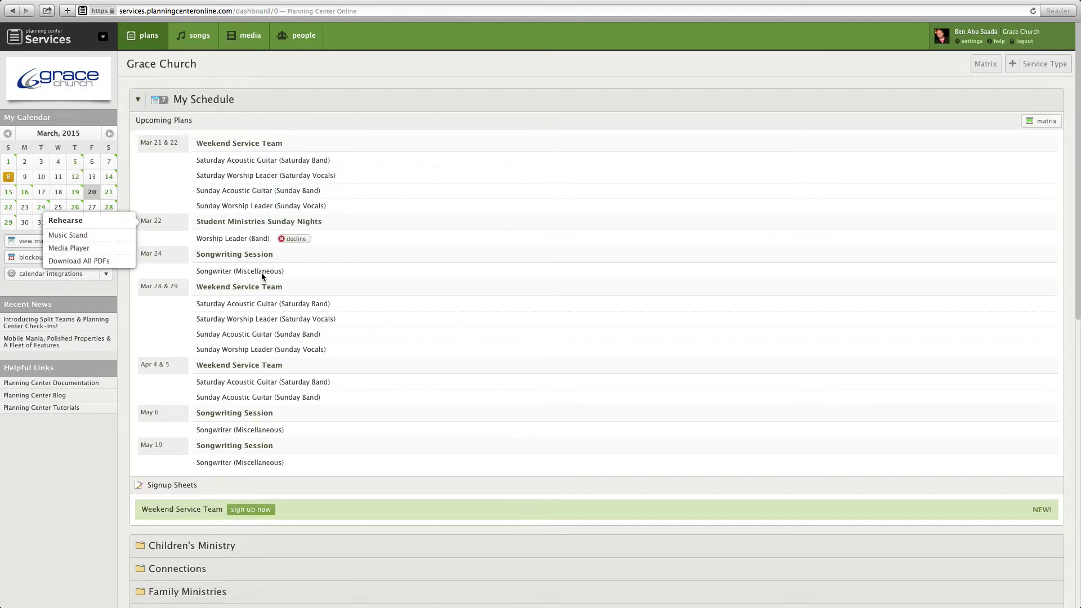
scroll(455, 109, "down", 10)
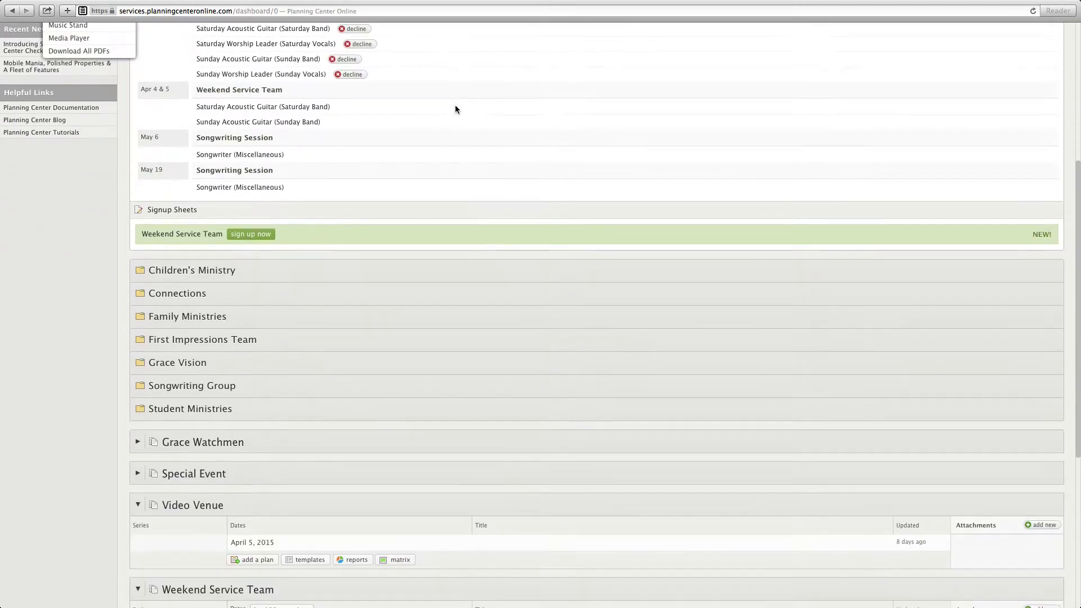
scroll(455, 163, "down", 5)
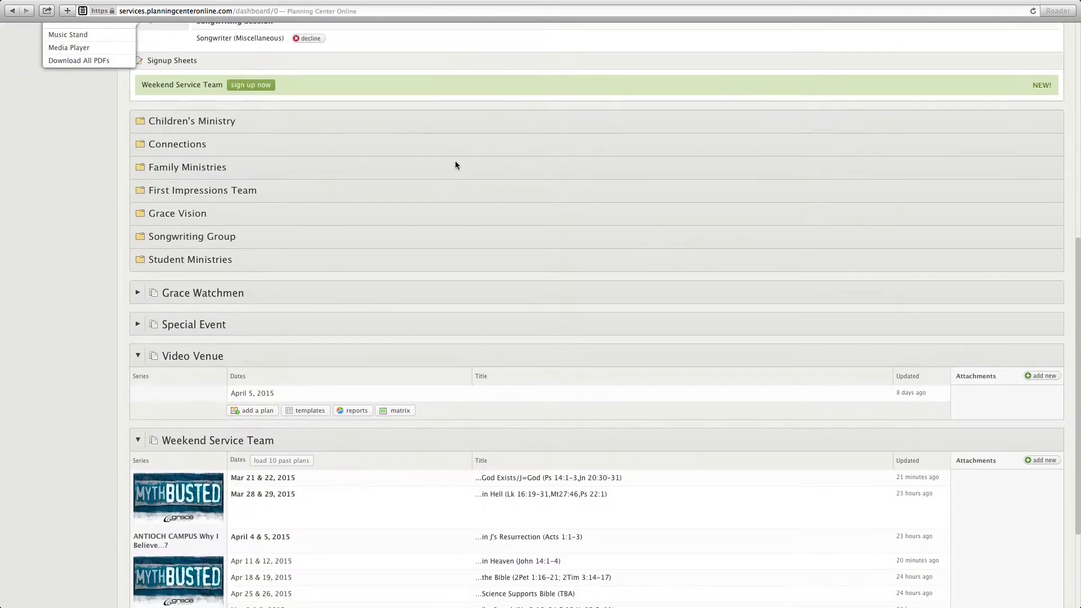
scroll(454, 165, "down", 3)
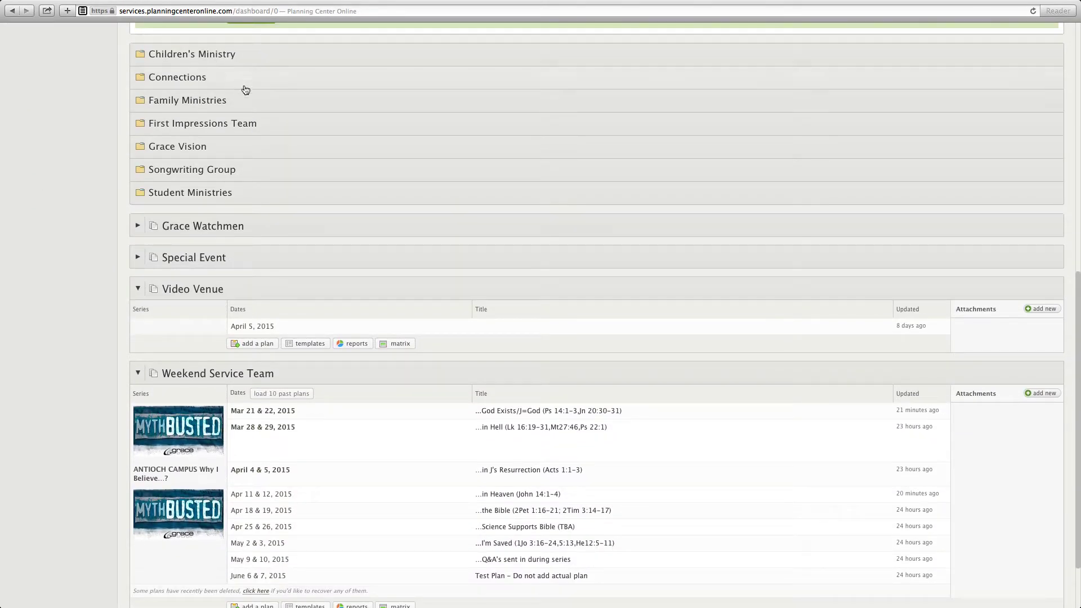
scroll(457, 135, "down", 3)
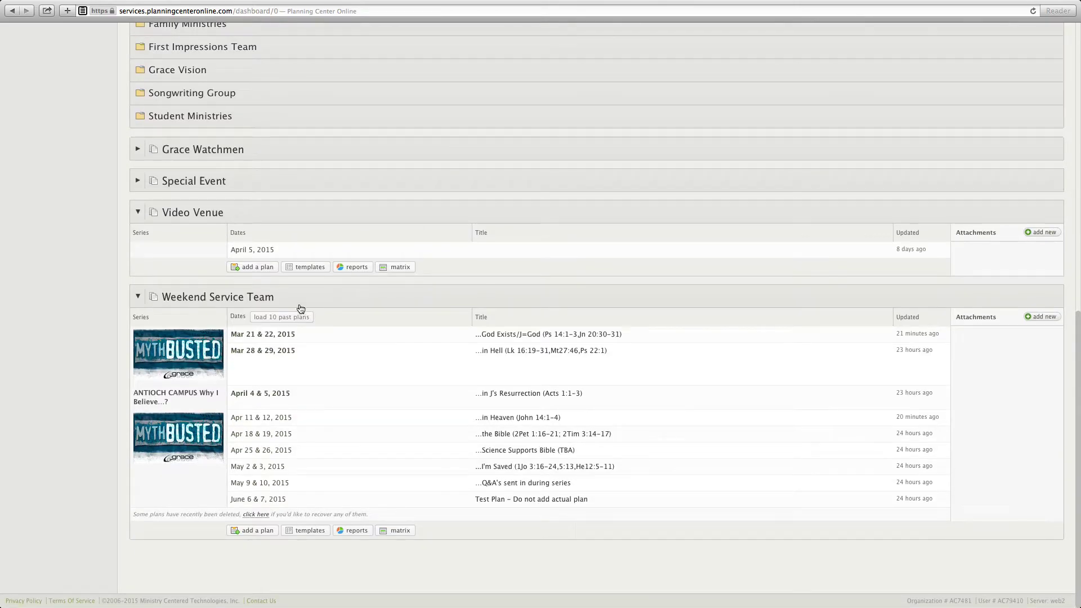
mouse_move(326, 356)
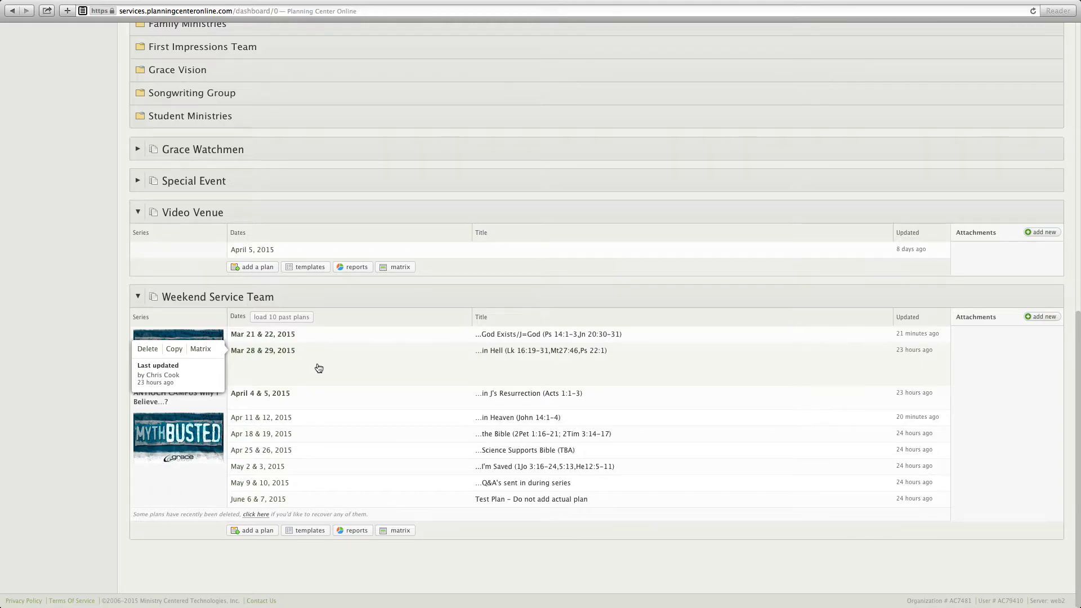
Create a blockout for your own schedule, starting on 04/18/2015 and ending on 04/19/2015
scroll(319, 385, "up", 10)
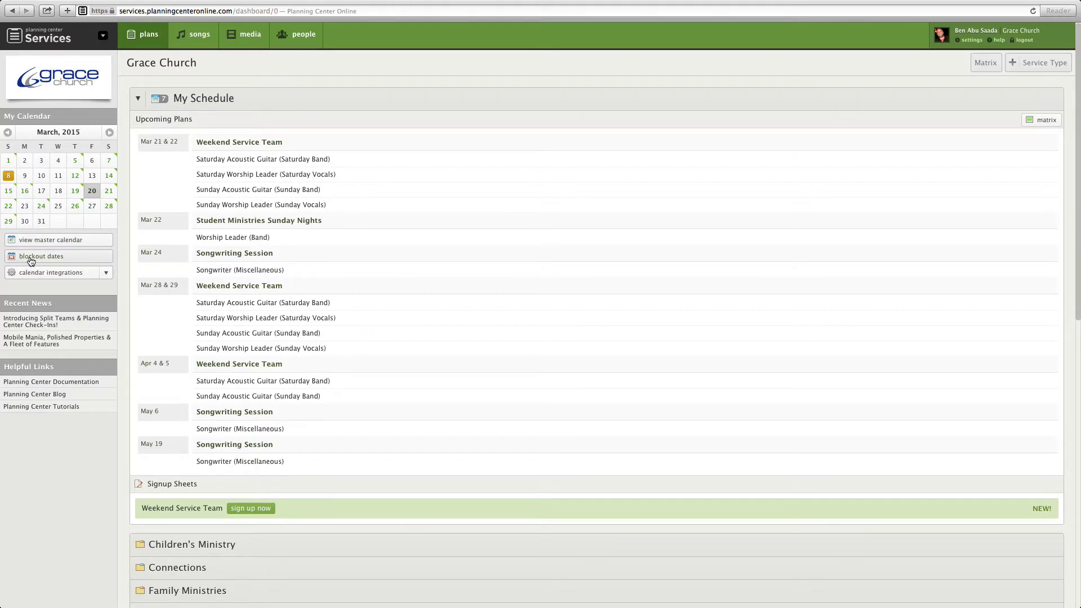
left_click(76, 259)
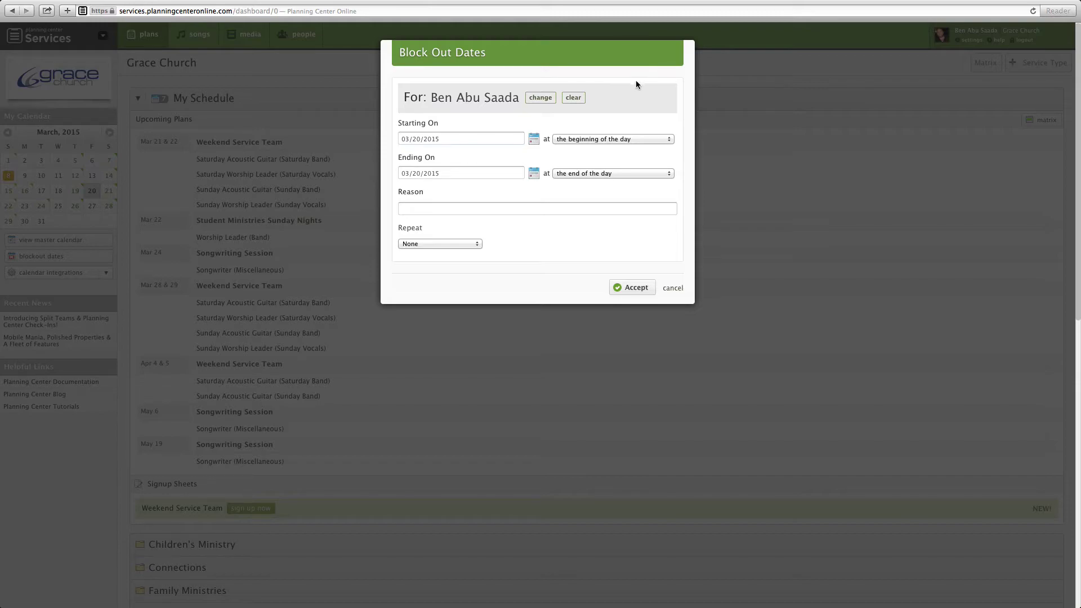
left_click(533, 141)
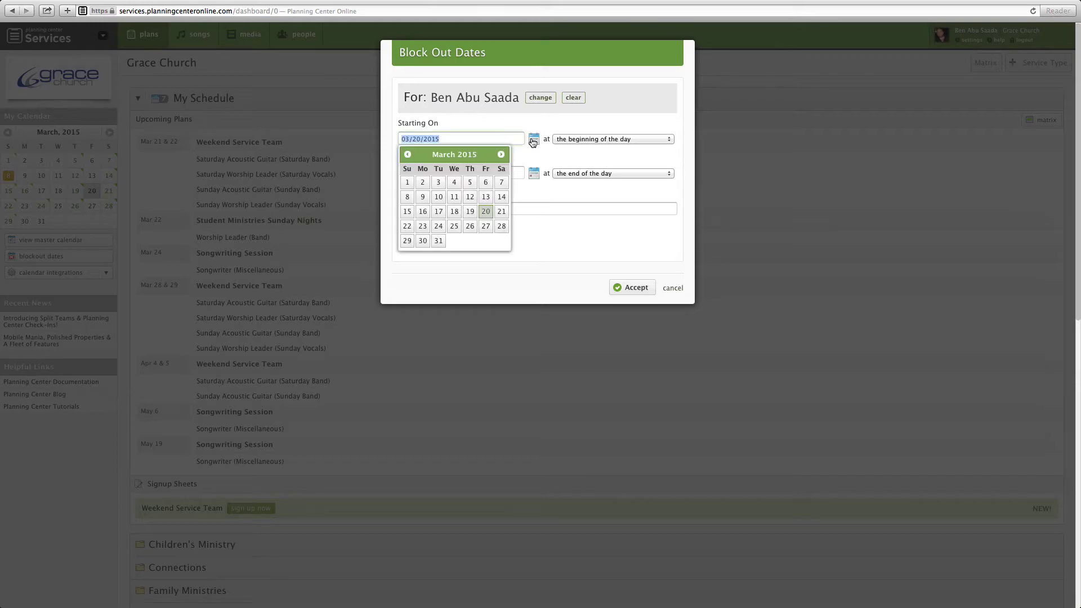
left_click(502, 155)
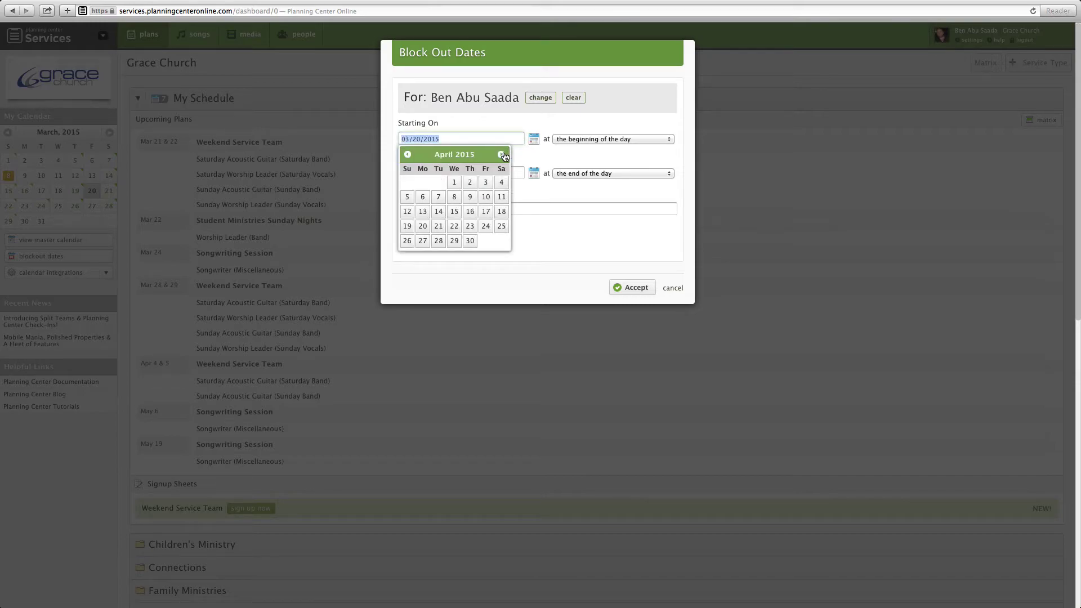
left_click(502, 213)
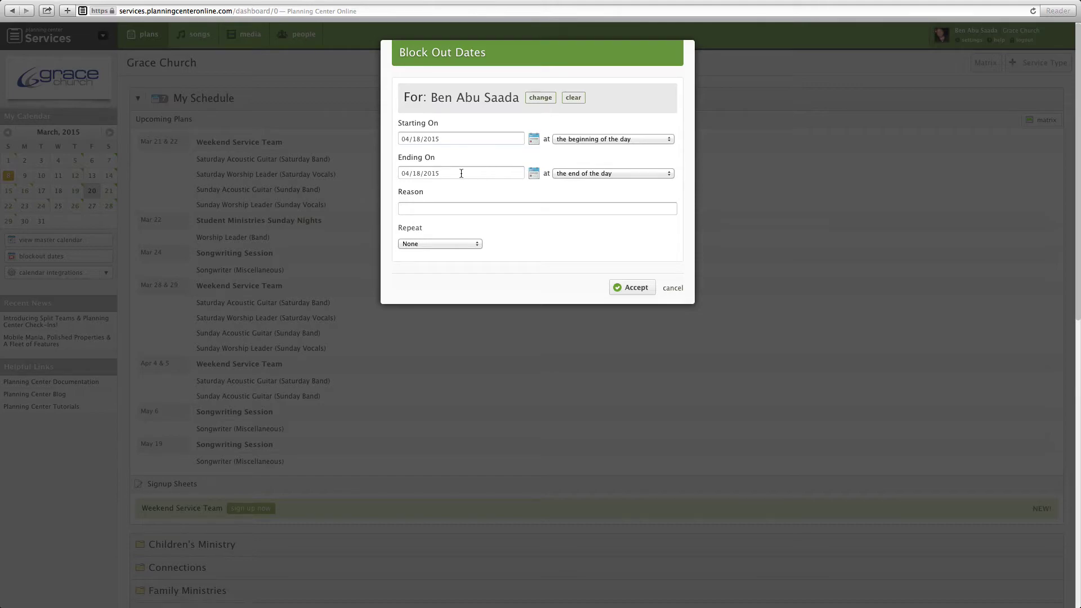
left_click(534, 174)
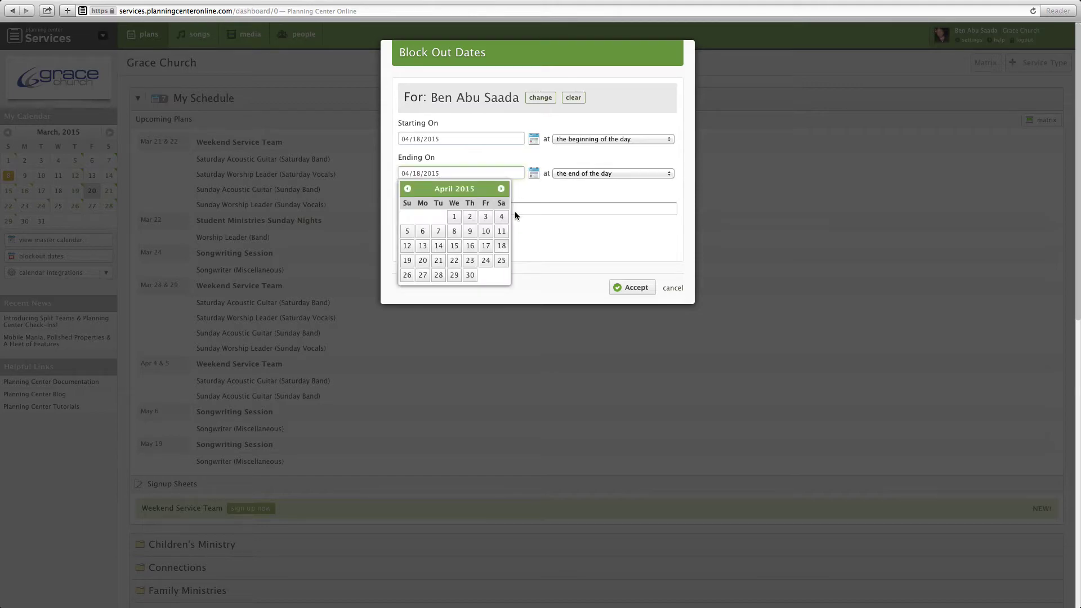
left_click(412, 263)
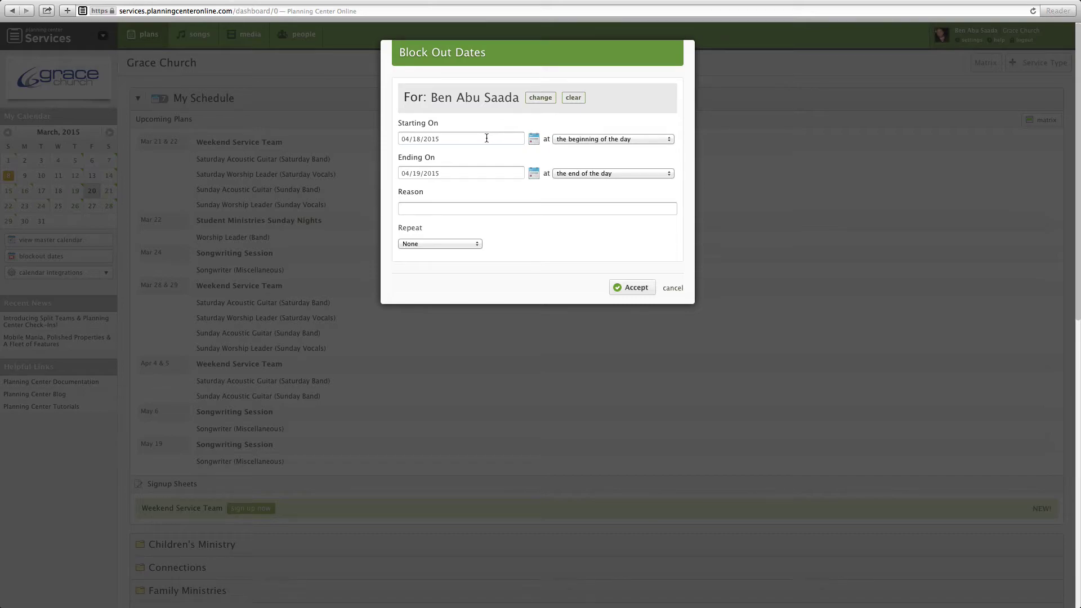
Try a 5:30 pm start time for the blockout, and set it back to the beginning of the day
left_click(652, 141)
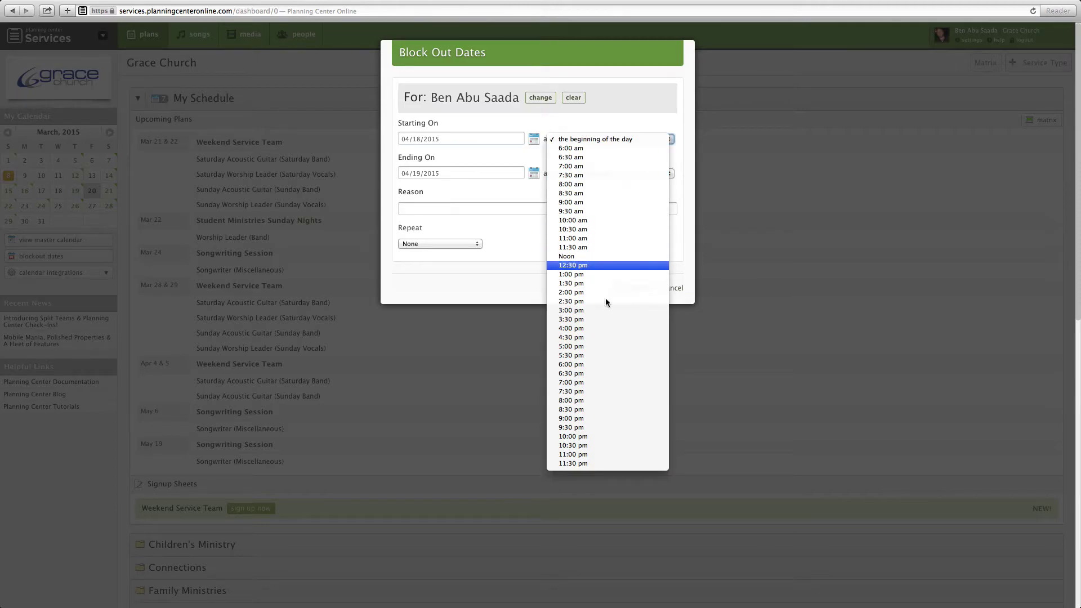
left_click(575, 355)
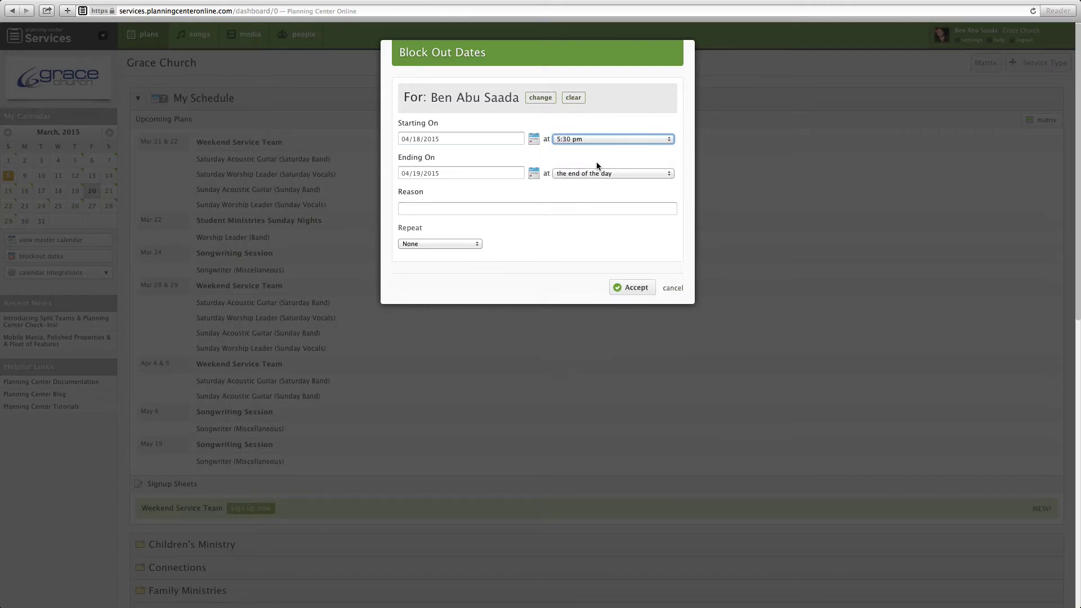
left_click(665, 138)
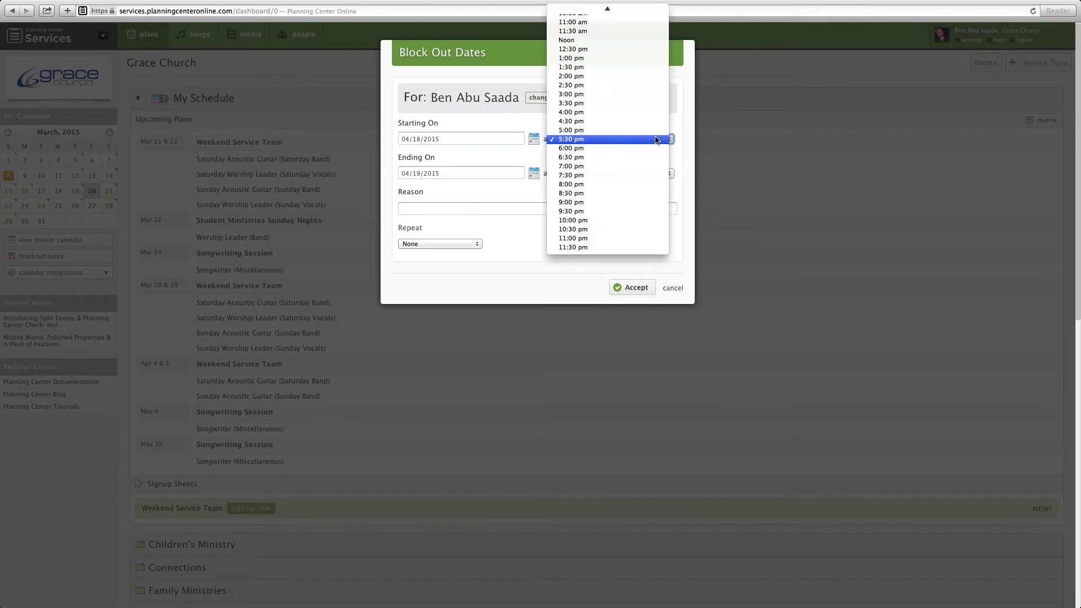
scroll(599, 135, "up", 3)
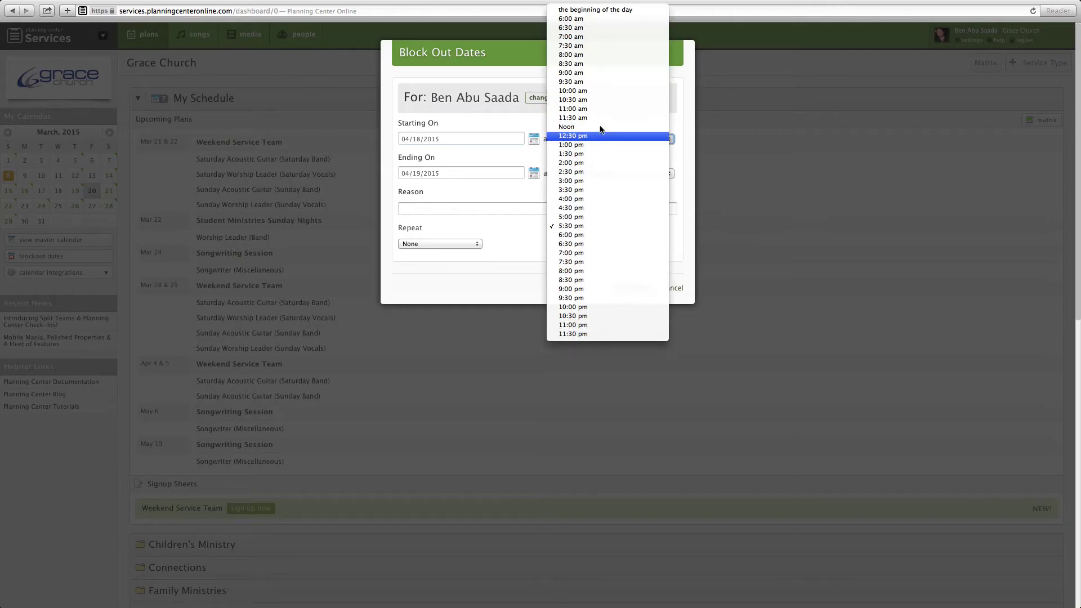
left_click(601, 10)
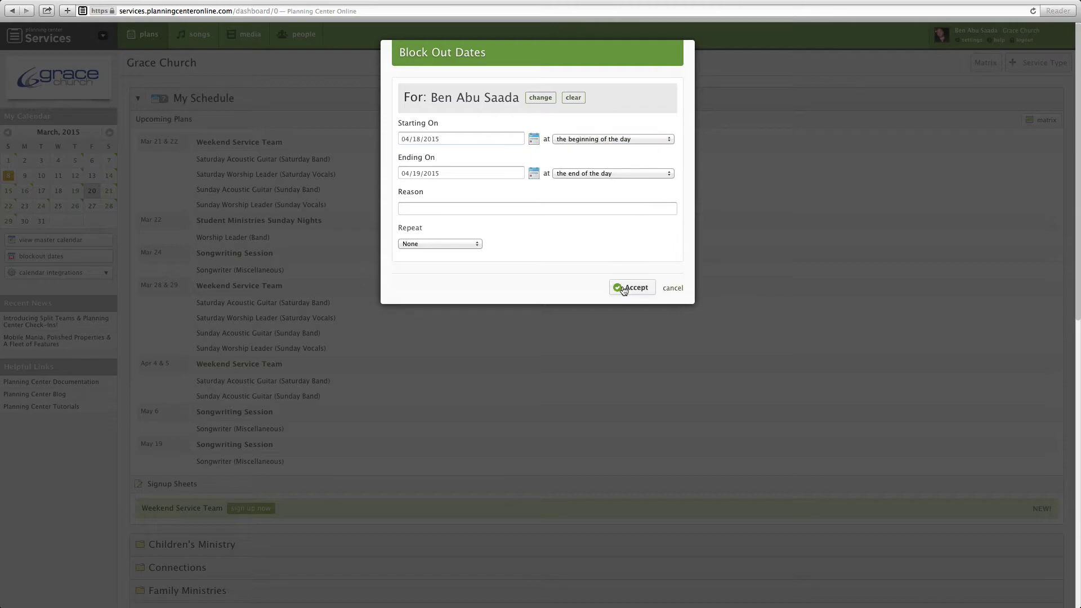
Enter "Out of Town" as the blockout reason and accept the blockout
left_click(570, 209)
type("Out of Town")
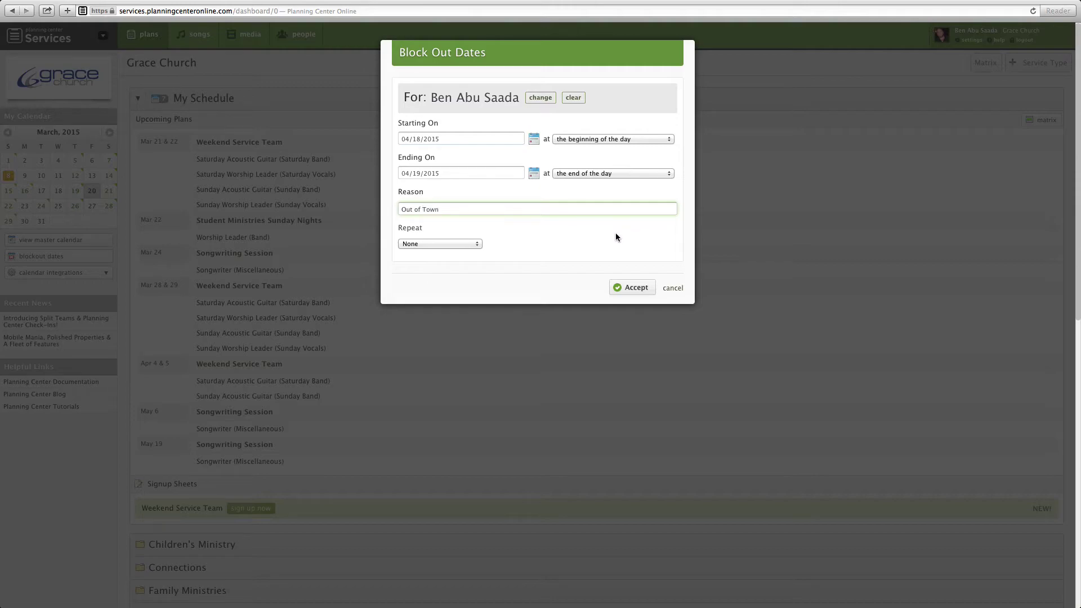
key("Tab")
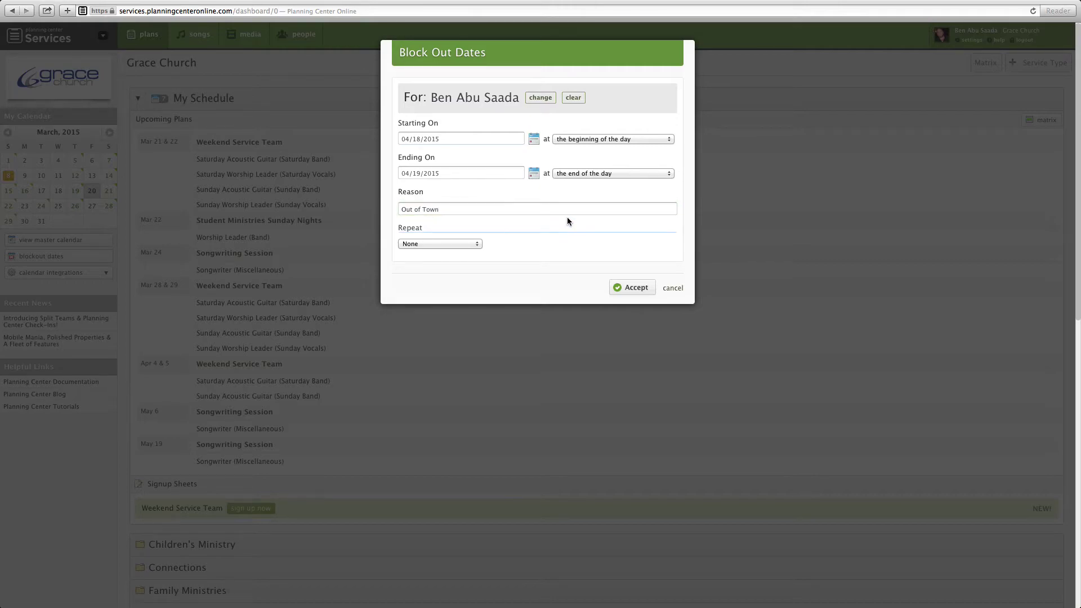
left_click(555, 204)
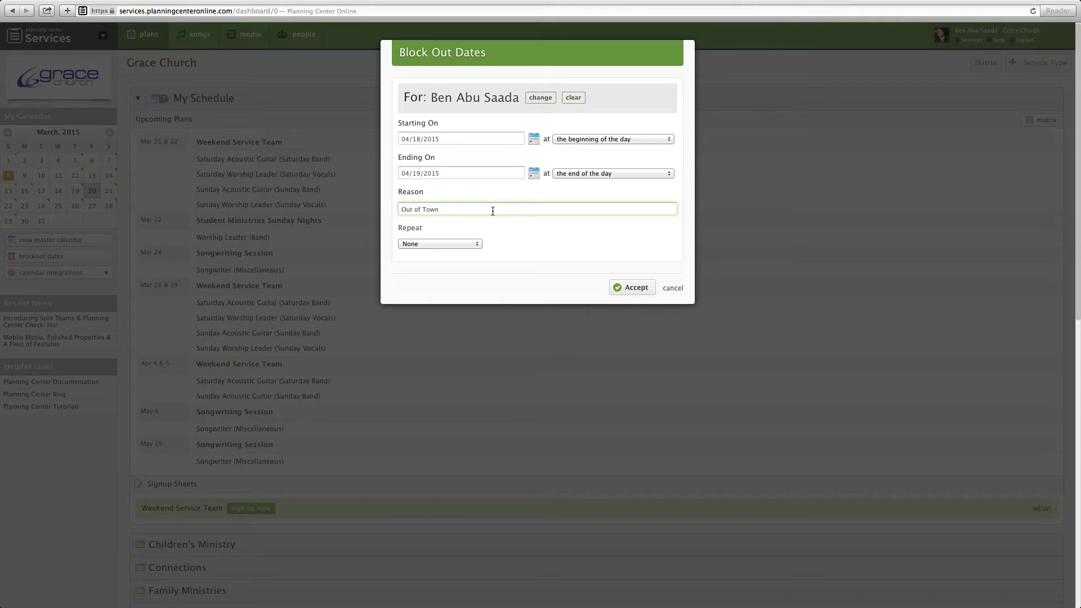
type("Out of Town")
left_click(516, 230)
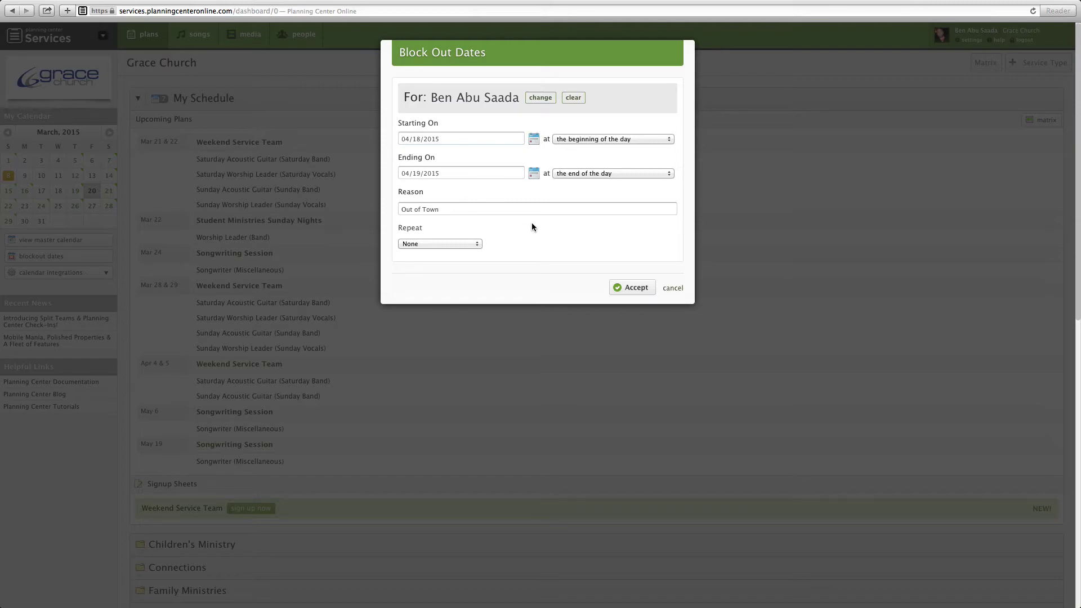
double_click(506, 208)
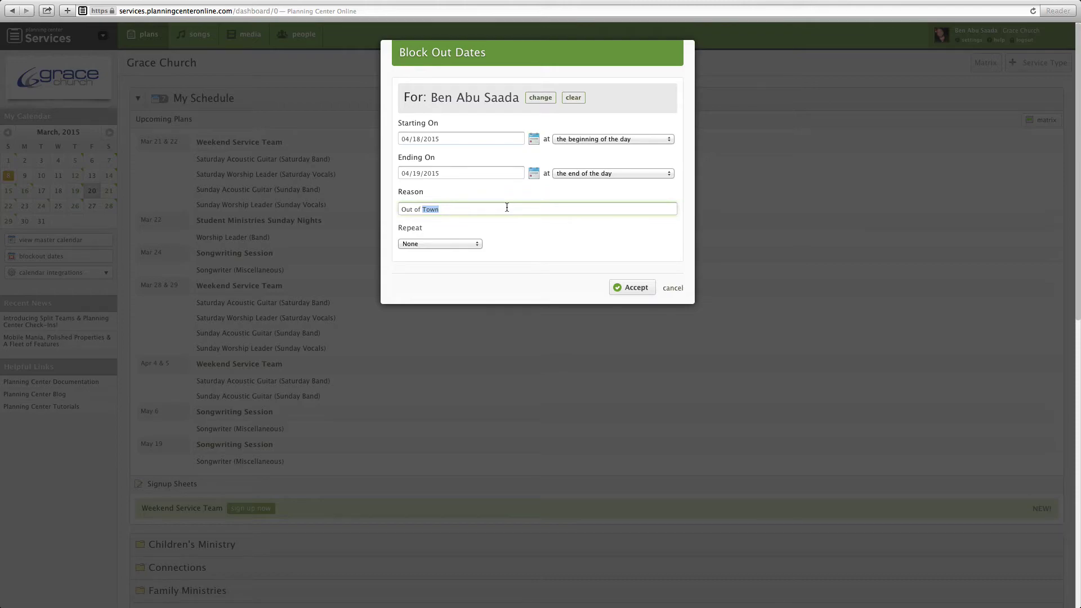
left_click(518, 225)
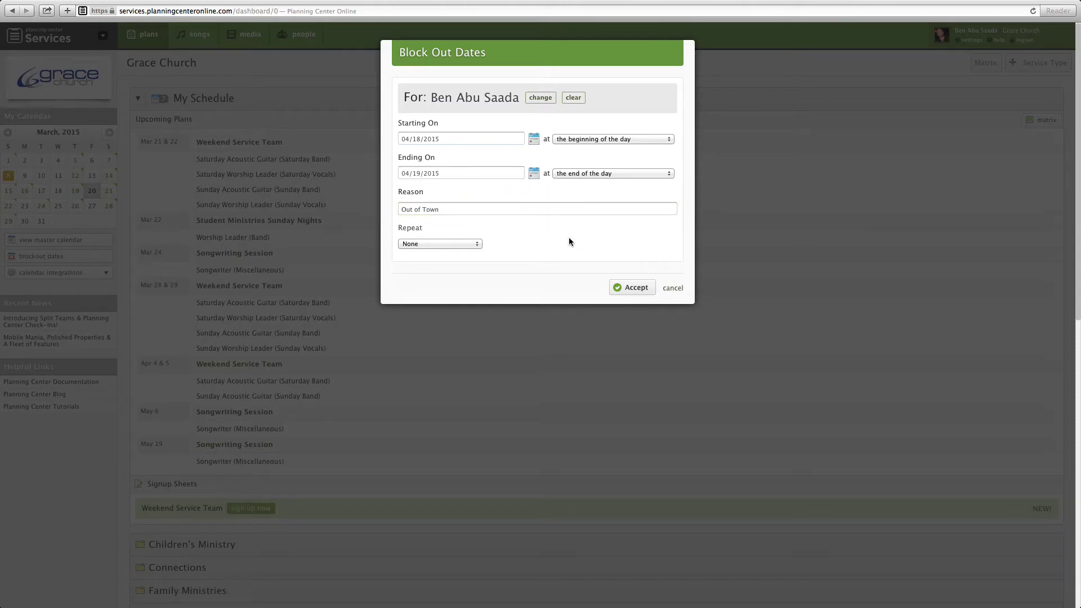
left_click(630, 288)
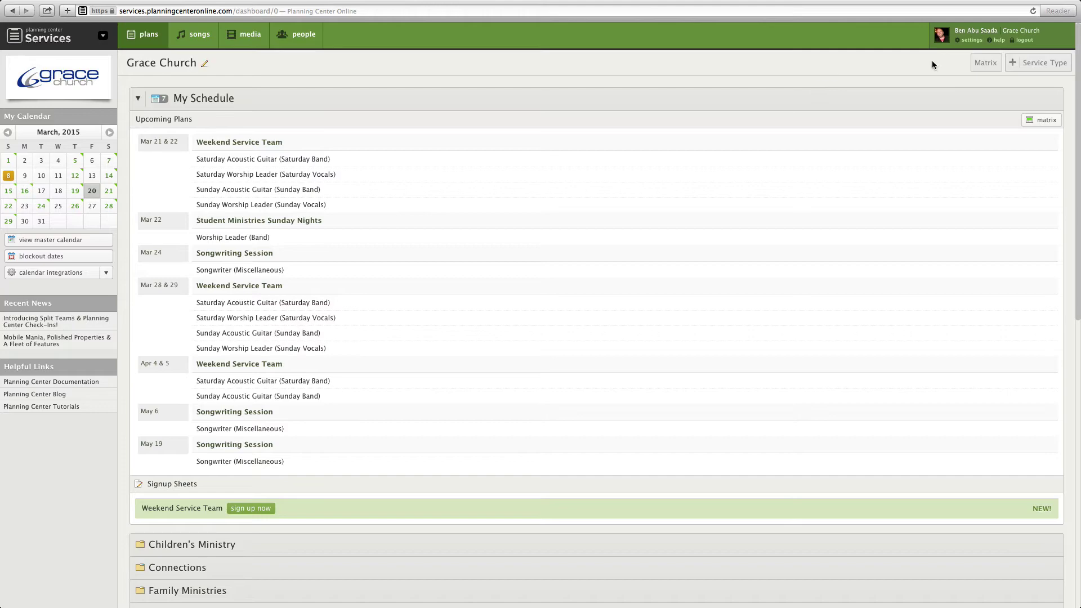
Open your own profile, inspect the Out of Town blockout in the upcoming schedule, and close it without changes
left_click(970, 32)
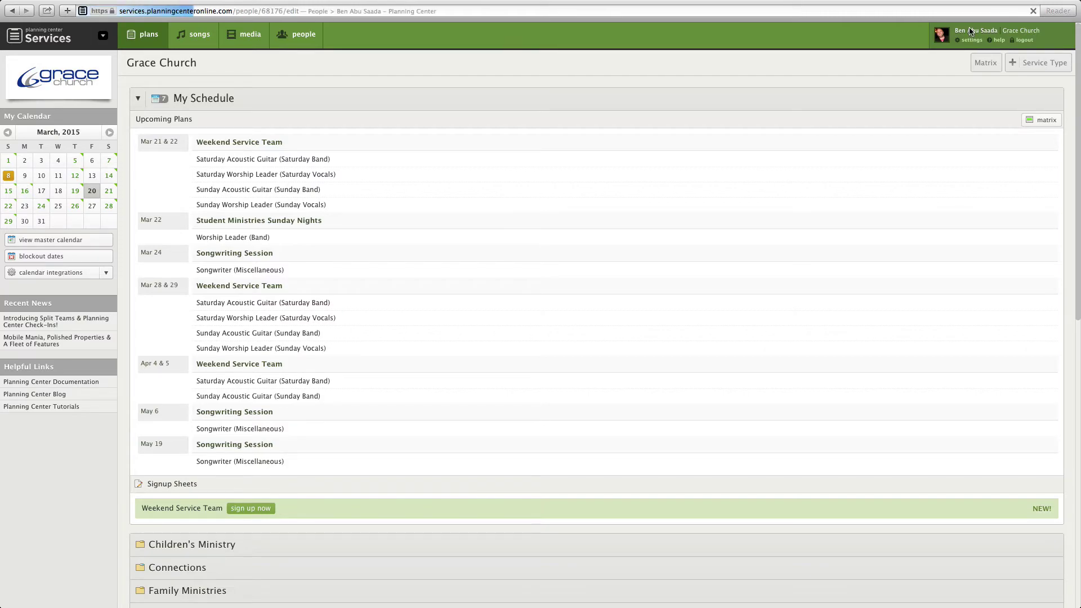
scroll(360, 116, "down", 3)
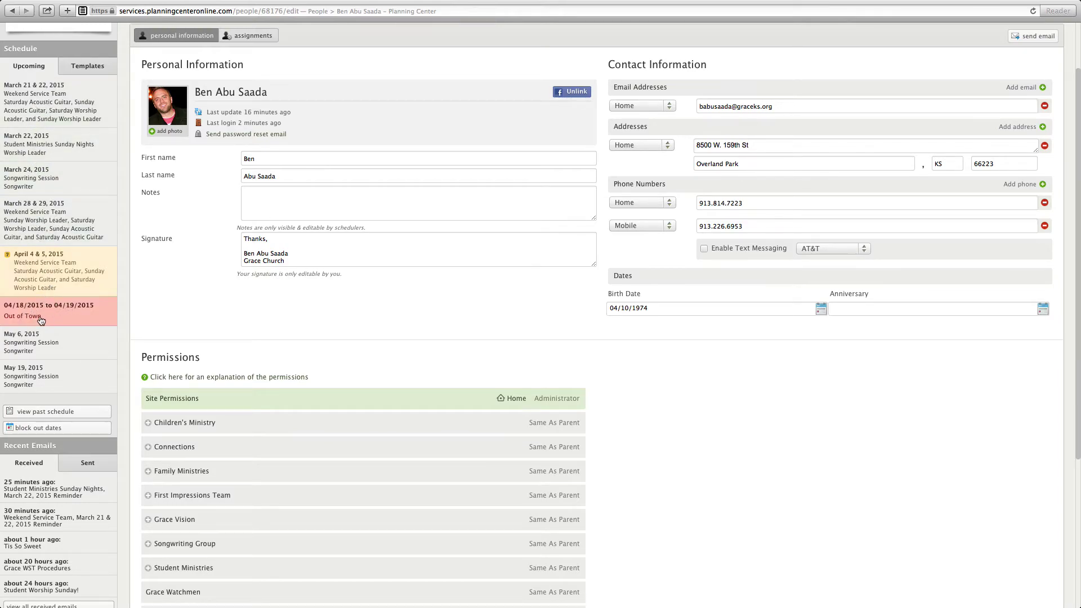
left_click(77, 314)
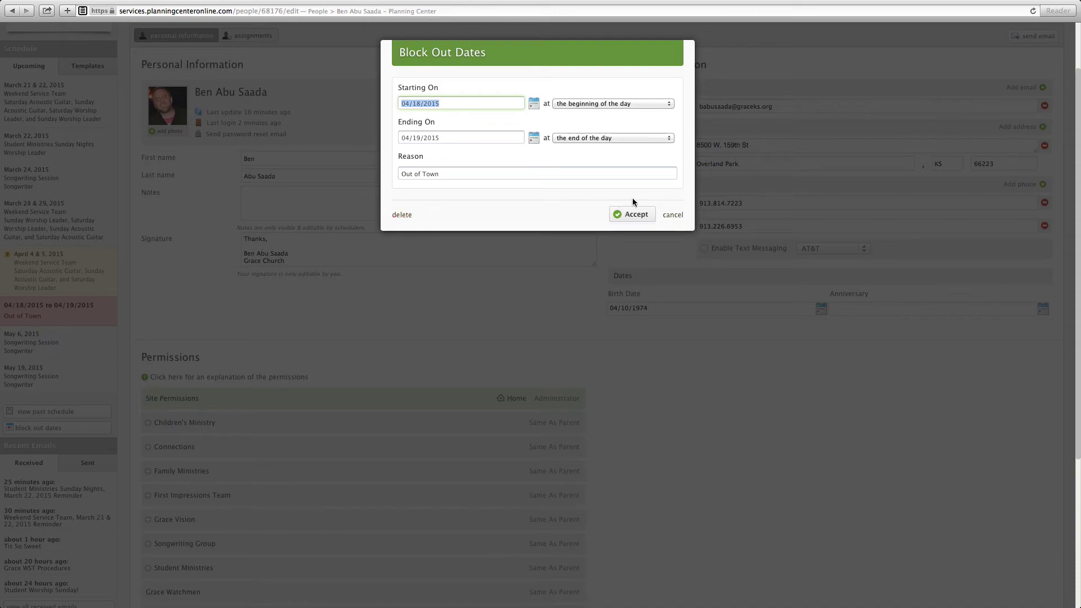
left_click(673, 217)
left_click(738, 491)
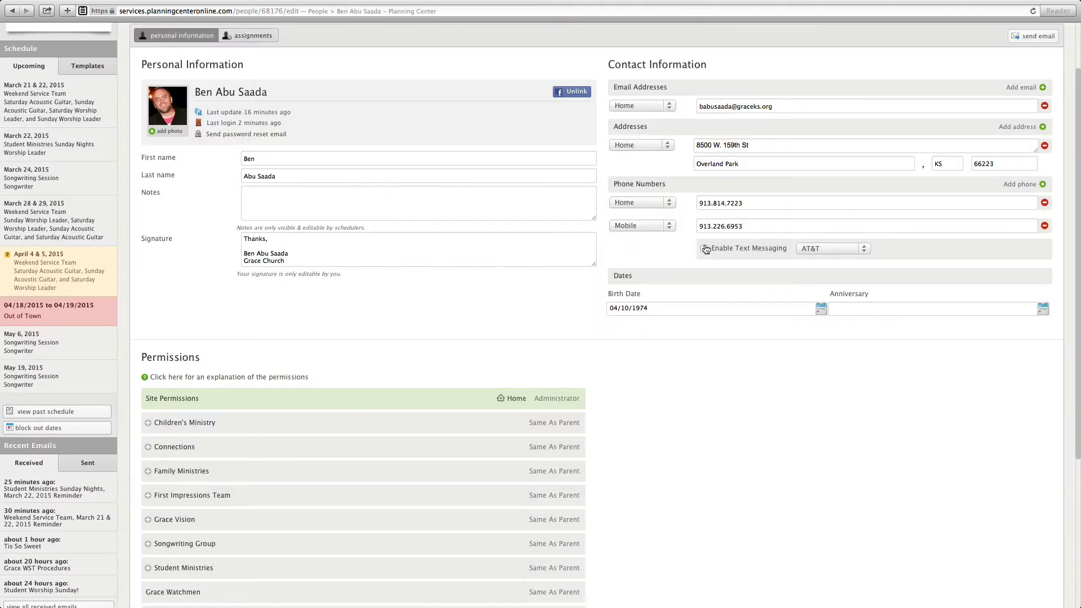
Return to the Services dashboard and go to the Weekend Service Team plans
scroll(745, 474, "up", 3)
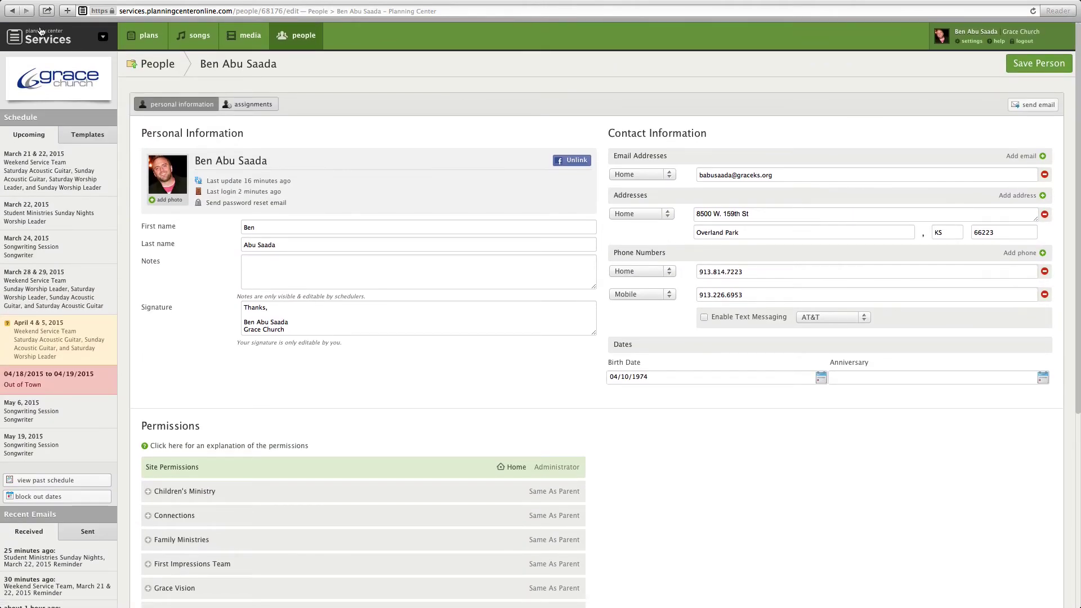
left_click(42, 40)
left_click(42, 40)
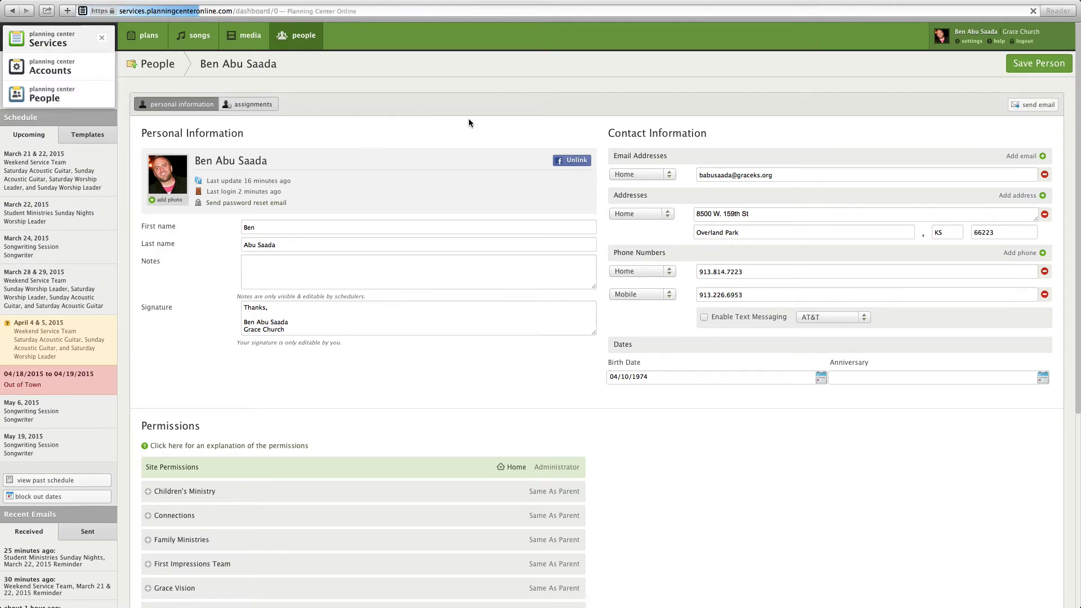
scroll(468, 122, "down", 10)
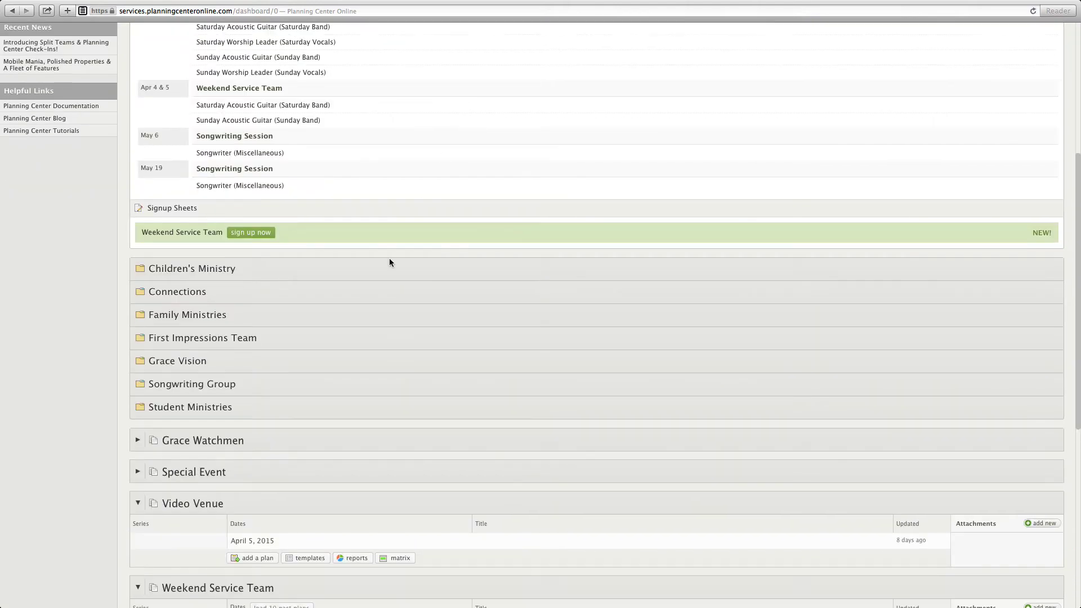
scroll(331, 418, "down", 5)
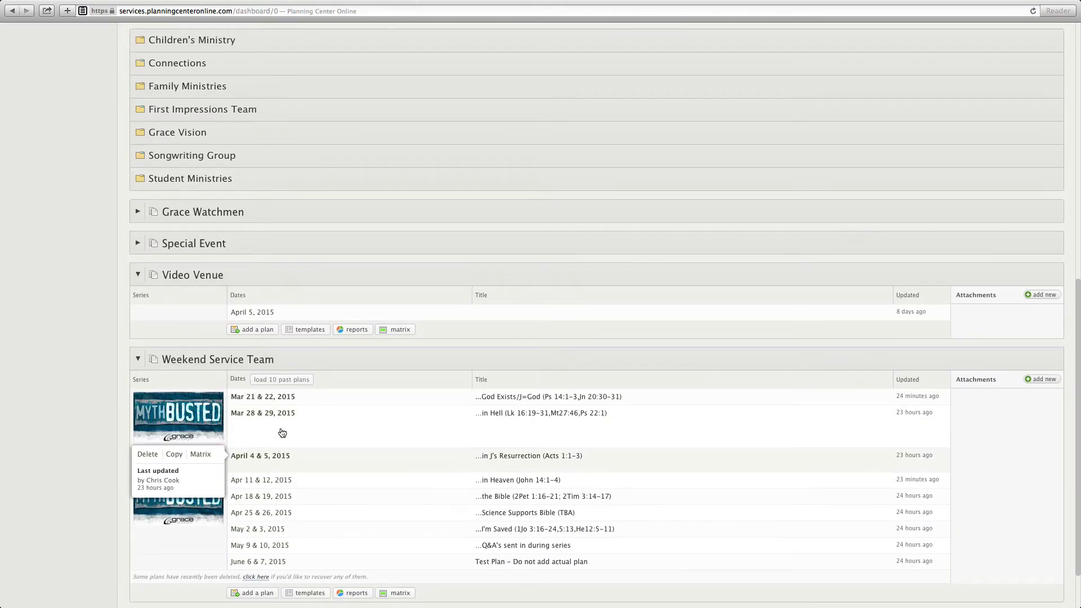
Open the April 18 & 19, 2015 Weekend Service Team plan and collapse the Saturday Audio/Visual team among the scheduled people
left_click(299, 498)
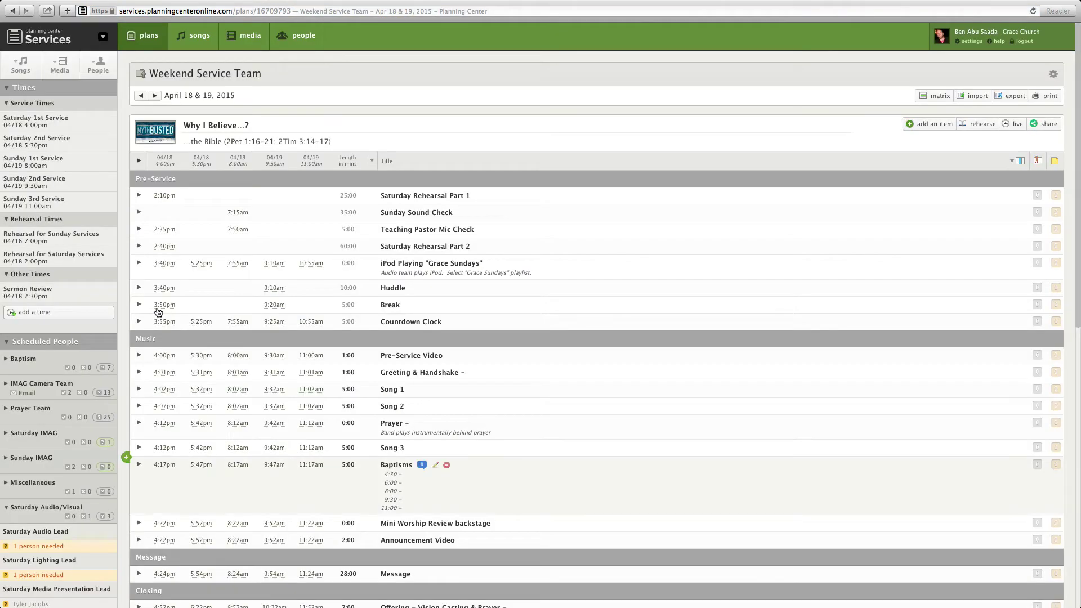
scroll(35, 296, "down", 5)
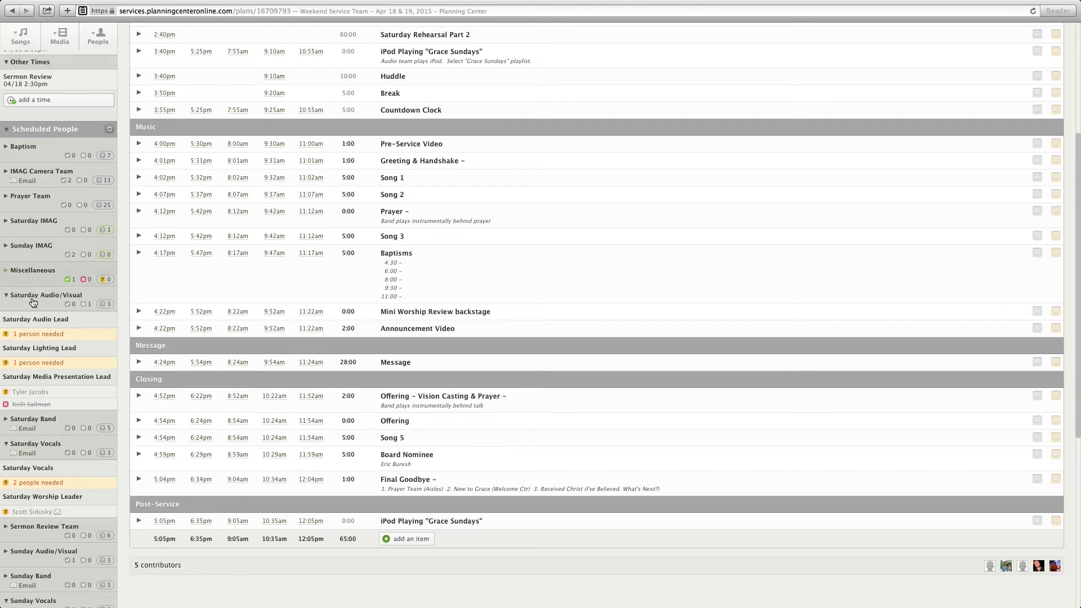
left_click(34, 296)
mouse_move(45, 386)
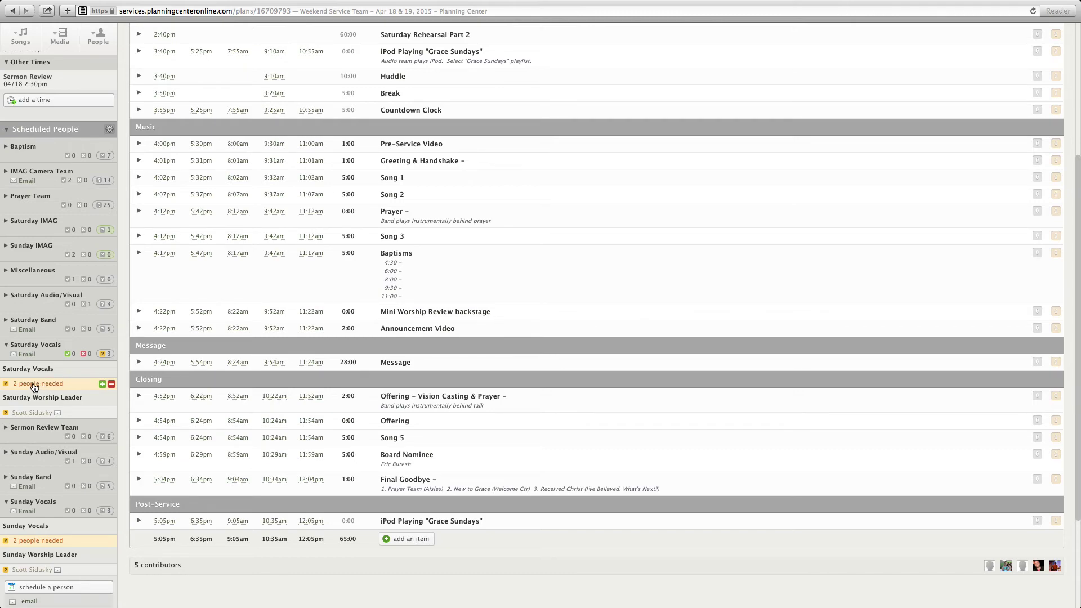
Open the candidates for the needed Saturday Vocals positions, examine their blockout dates and scheduling conflicts, and cancel without selecting anyone
left_click(34, 386)
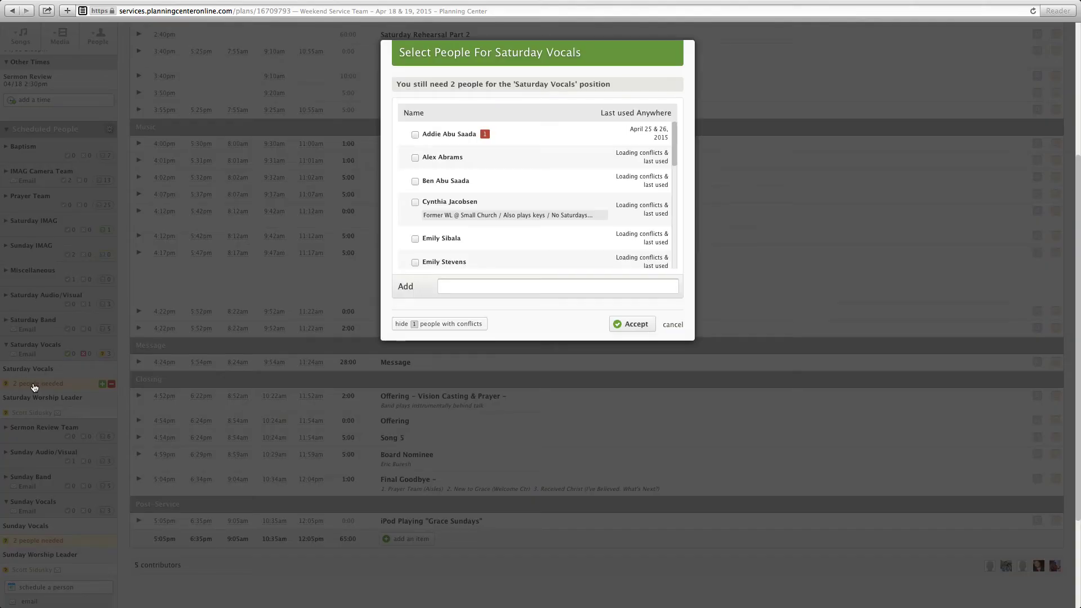
mouse_move(446, 135)
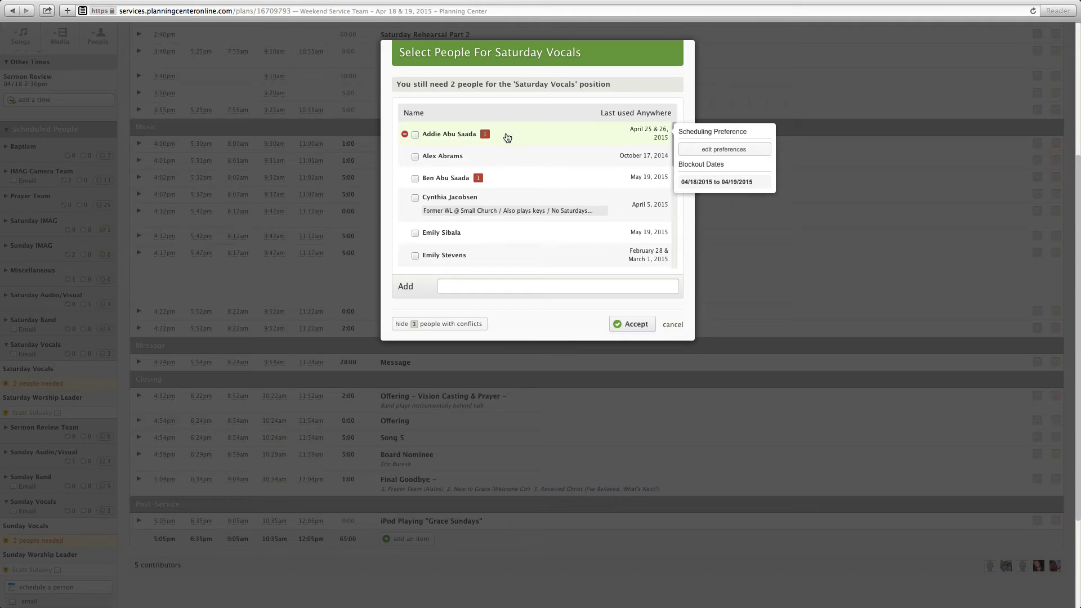
scroll(535, 137, "down", 2)
scroll(535, 138, "down", 6)
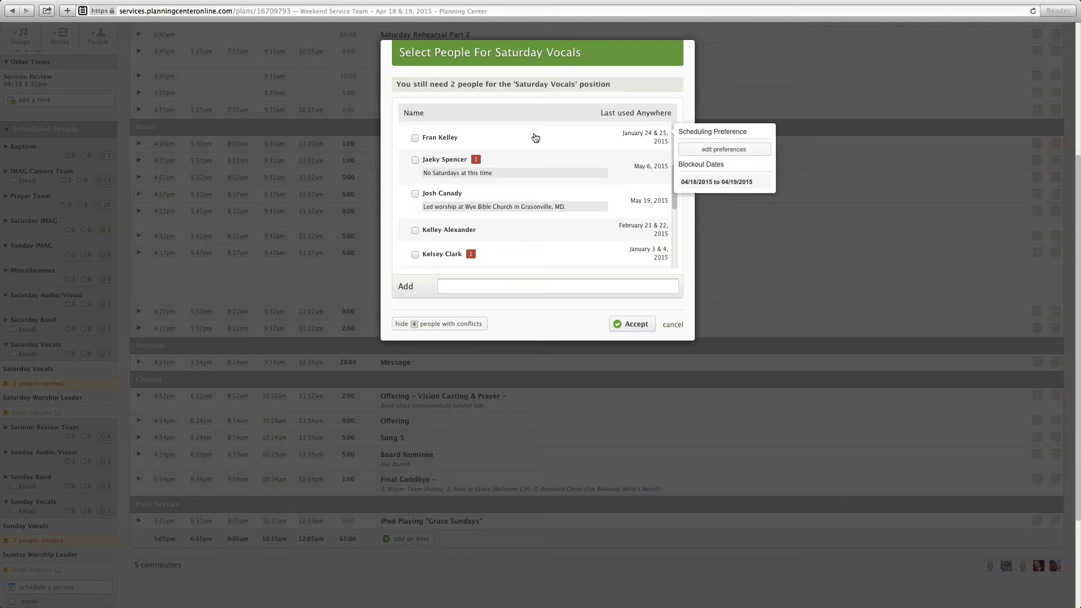
scroll(536, 138, "down", 2)
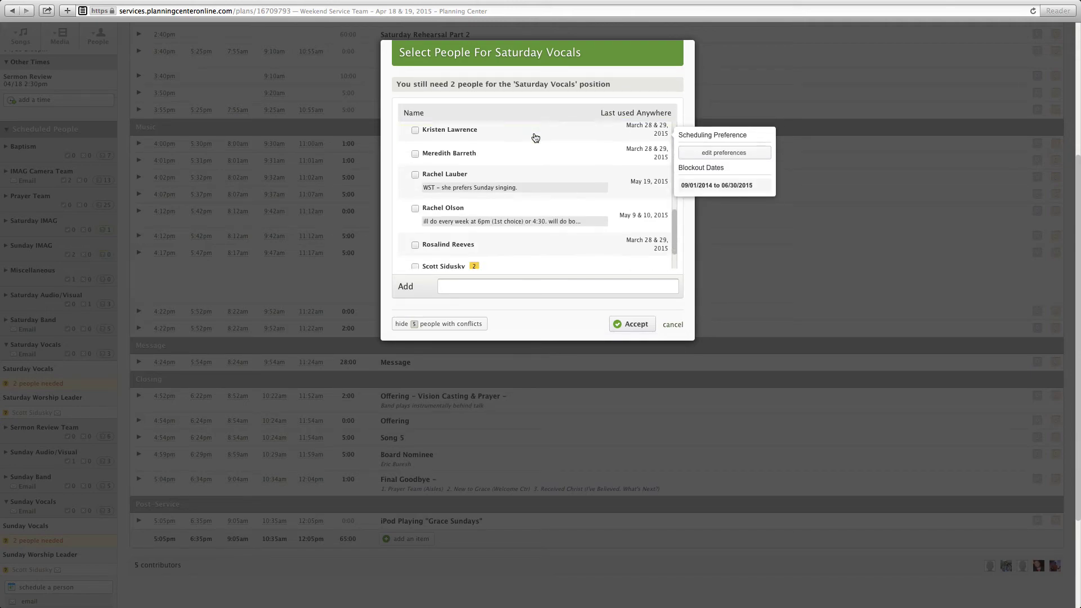
scroll(567, 214, "down", 2)
scroll(567, 214, "up", 5)
scroll(567, 214, "up", 8)
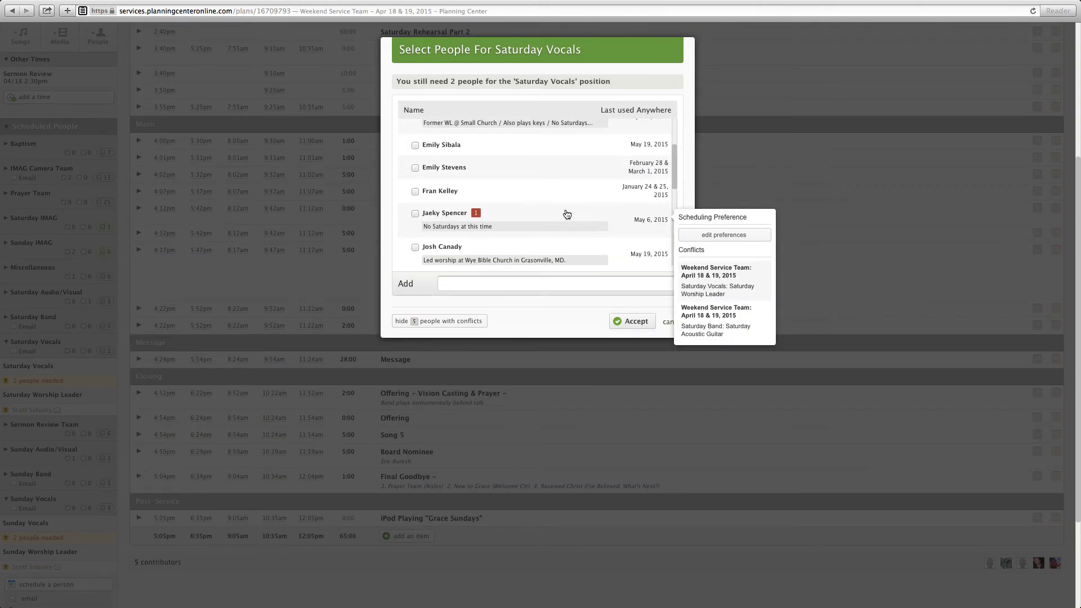
scroll(567, 214, "up", 2)
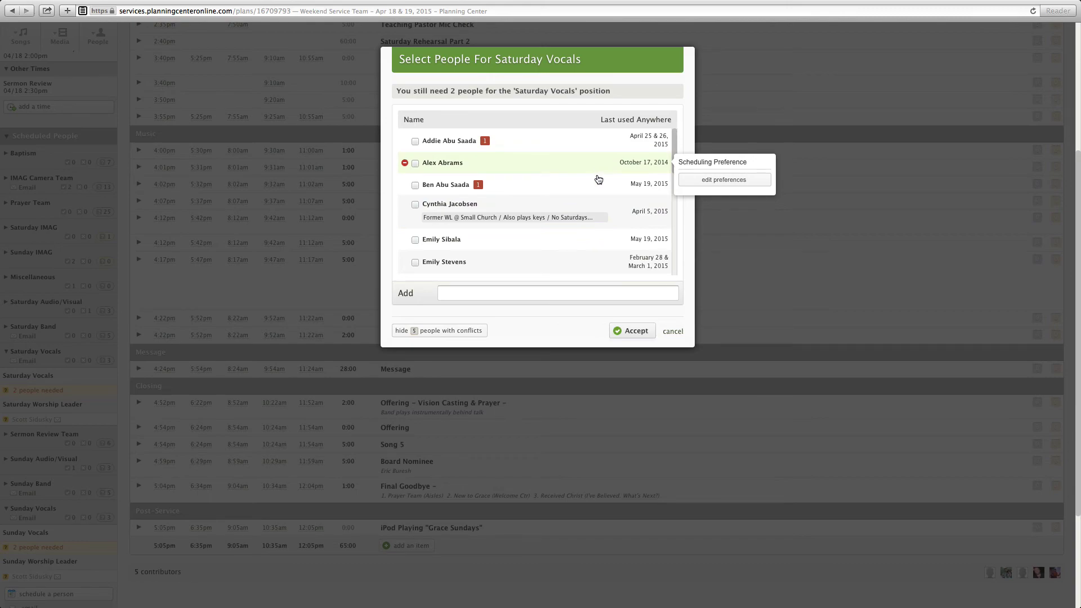
left_click(672, 332)
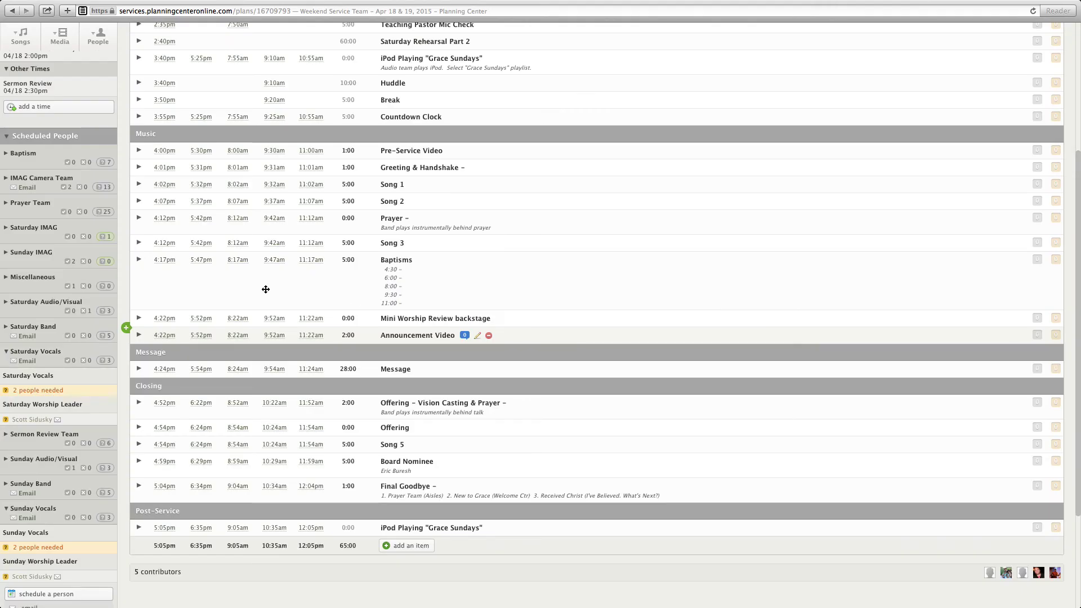
scroll(329, 447, "up", 5)
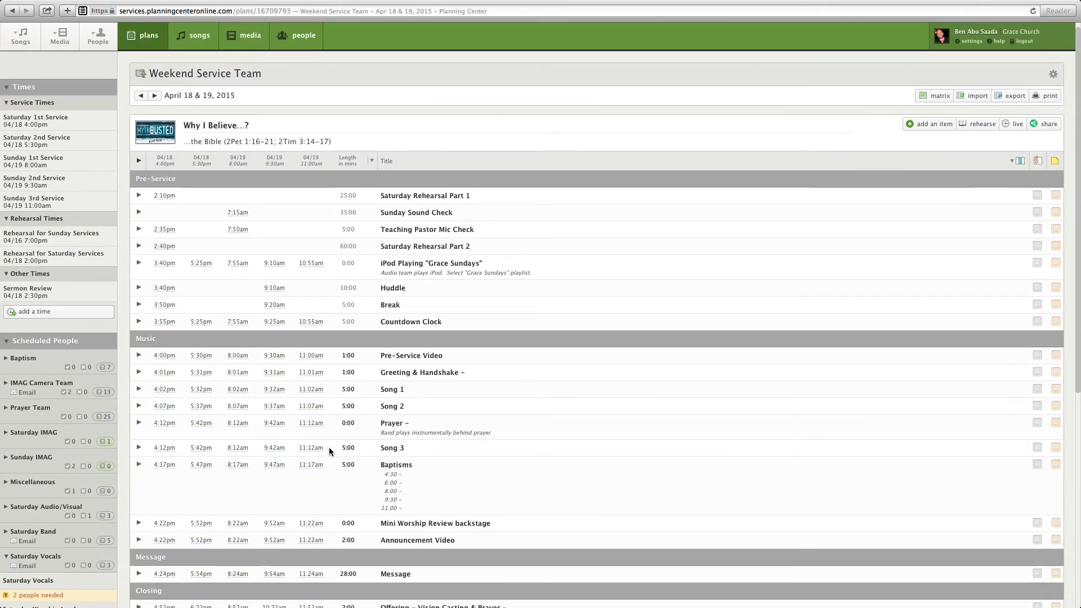
mouse_move(329, 447)
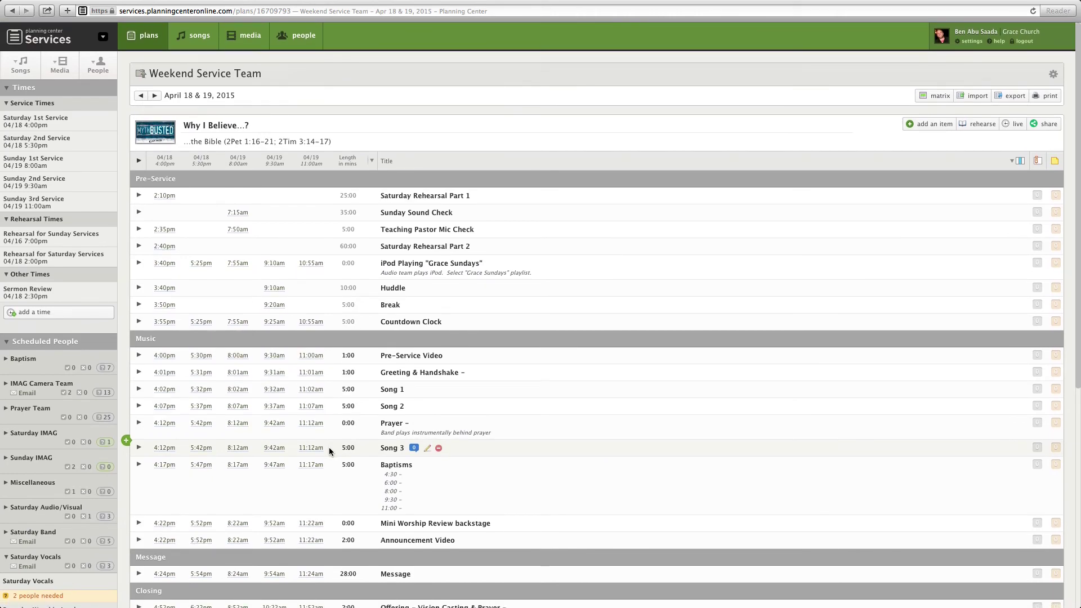